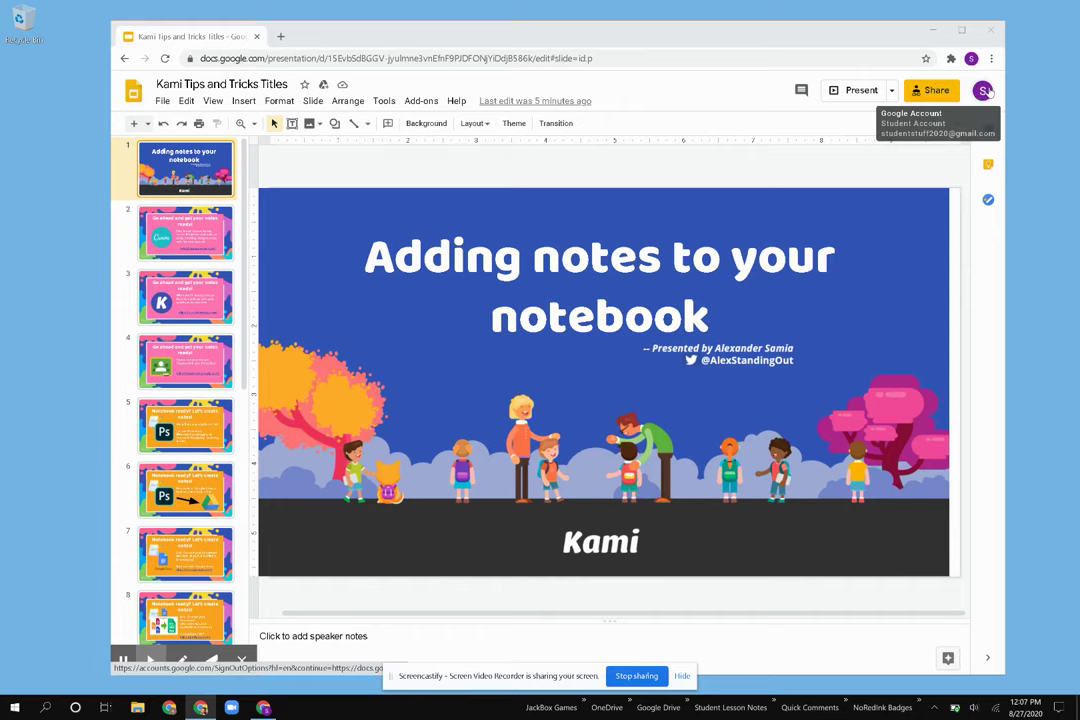
- Go to slide 16, "Check it out on the student's end!", and open the link on its Google Classroom image
scroll(195, 400, "down", 5)
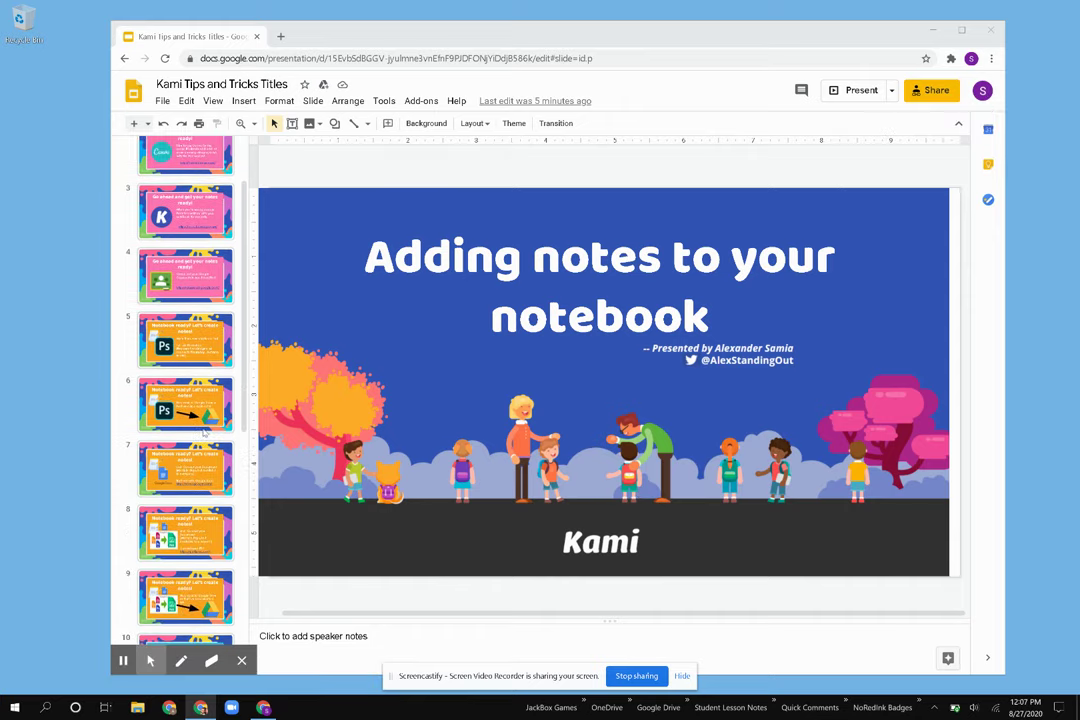
scroll(204, 432, "down", 1)
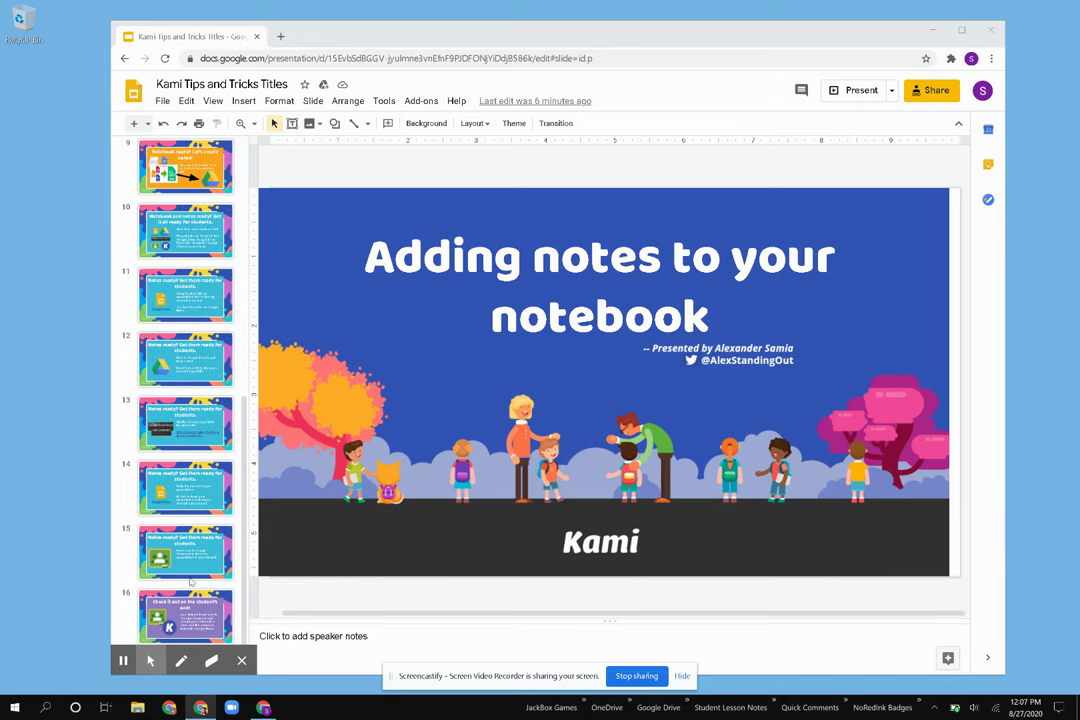
left_click(205, 605)
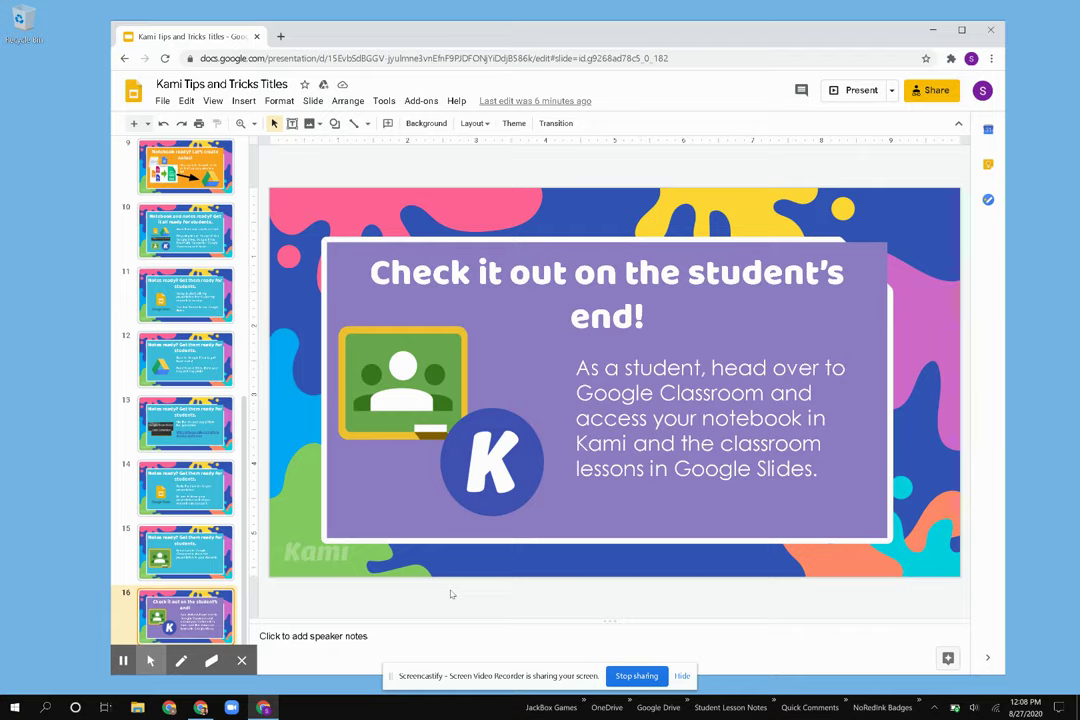
left_click(386, 367)
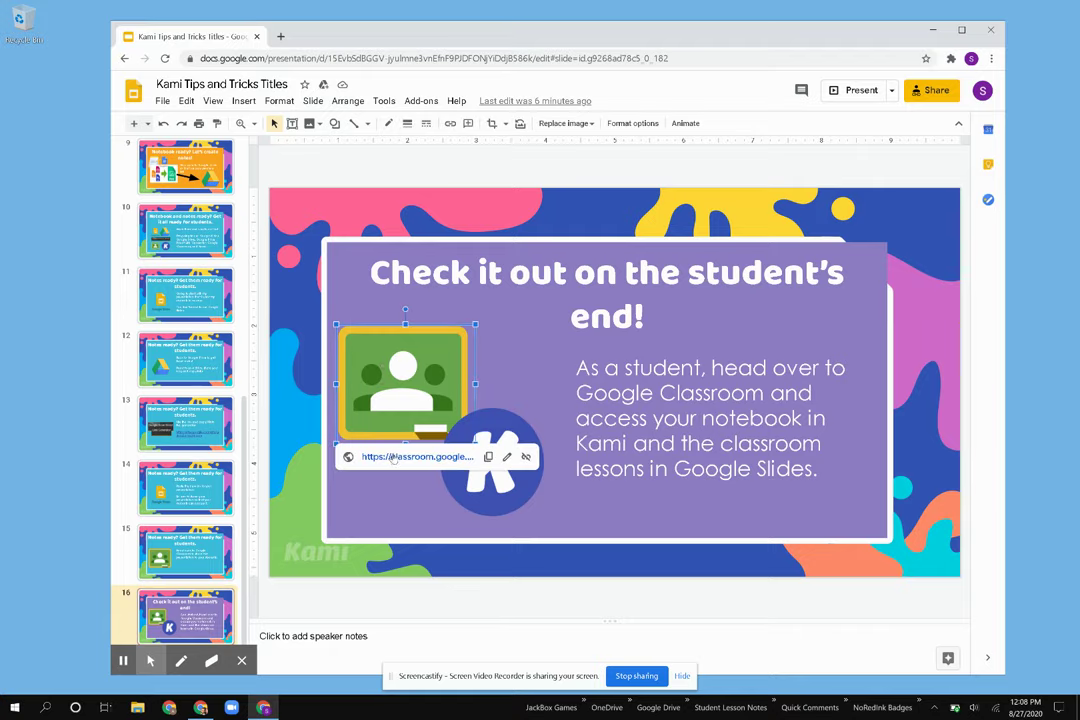
left_click(393, 455)
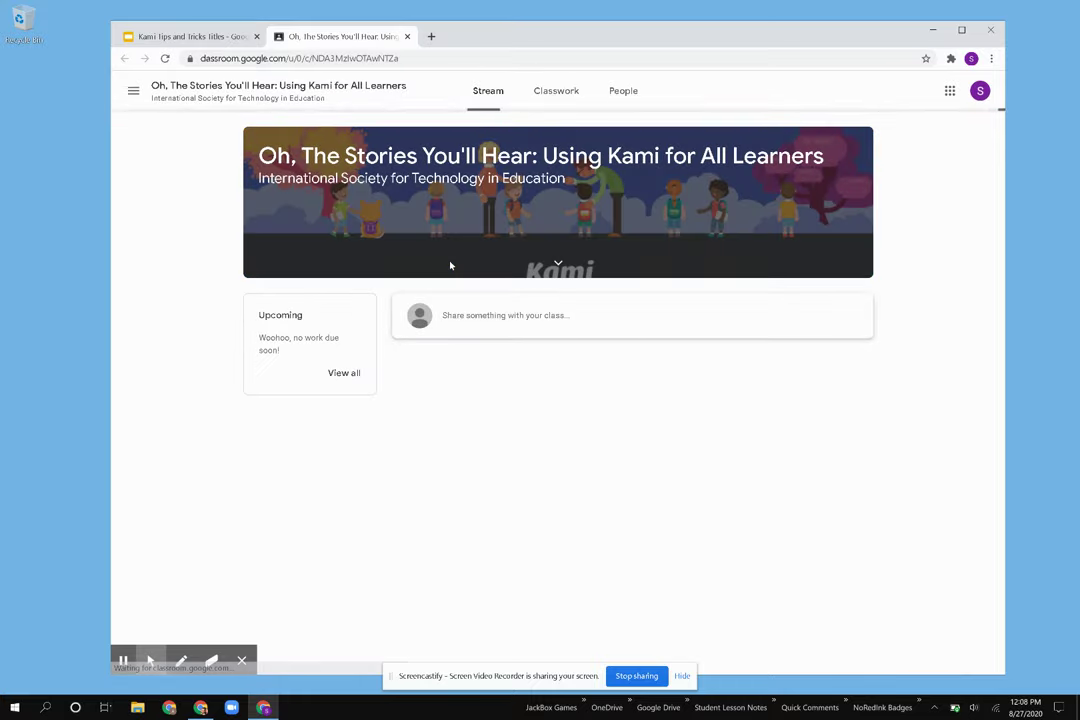
- Open the PDF attached to the Student Notebook assignment in the class's classwork, and annotate it with Kami
left_click(556, 91)
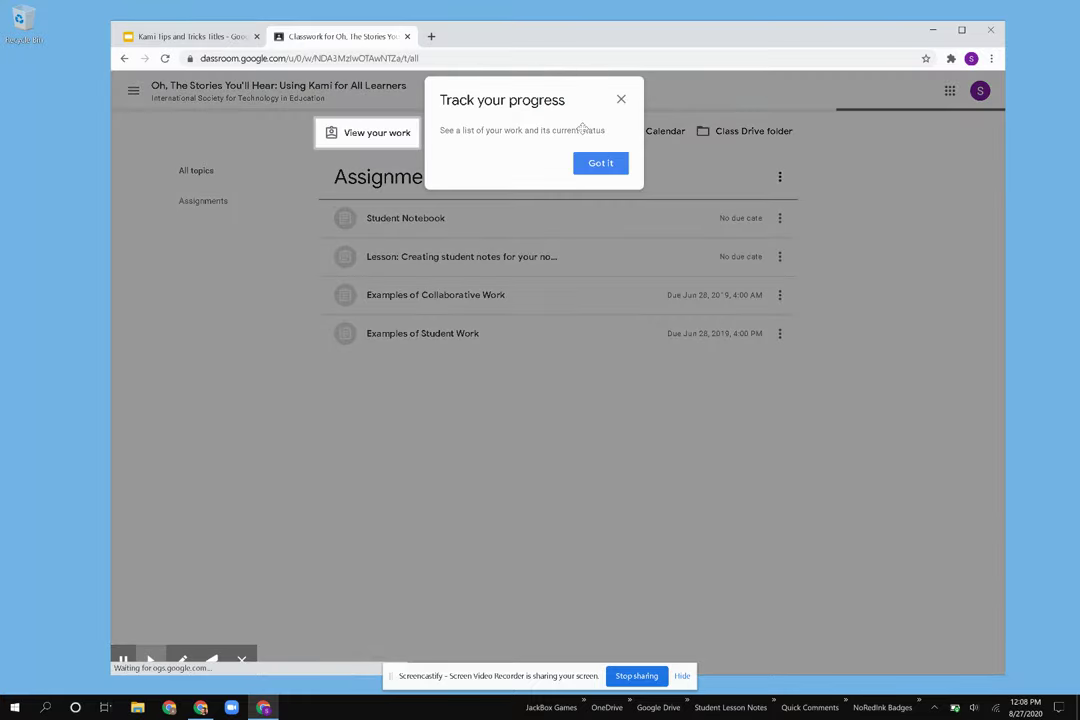
left_click(599, 163)
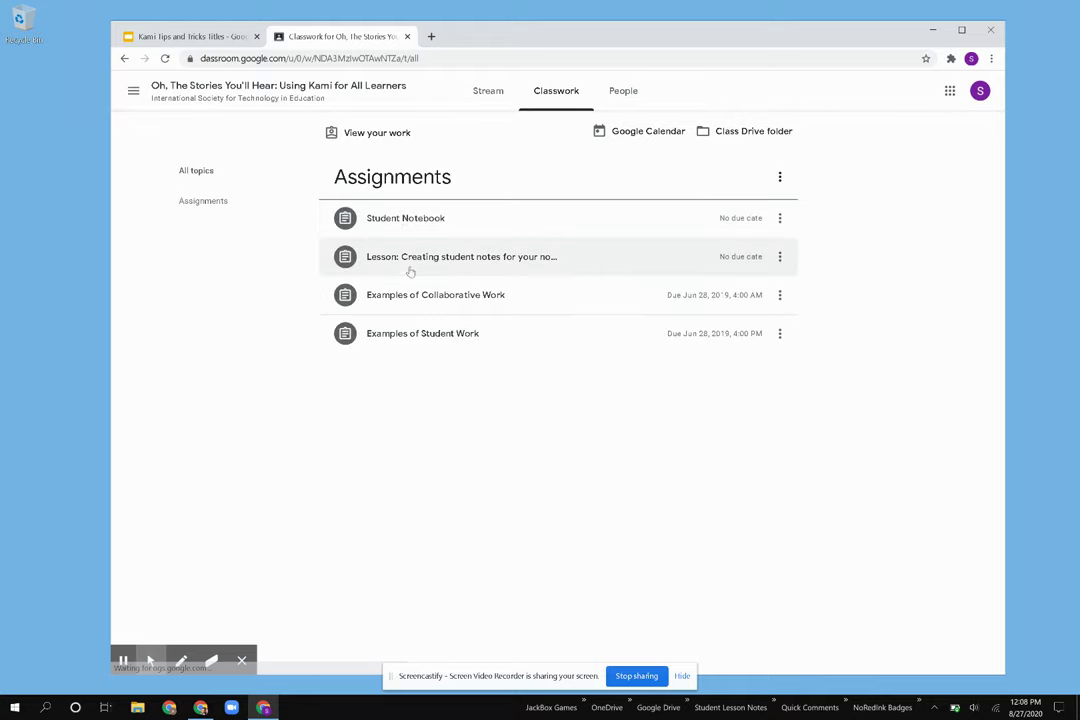
left_click(412, 220)
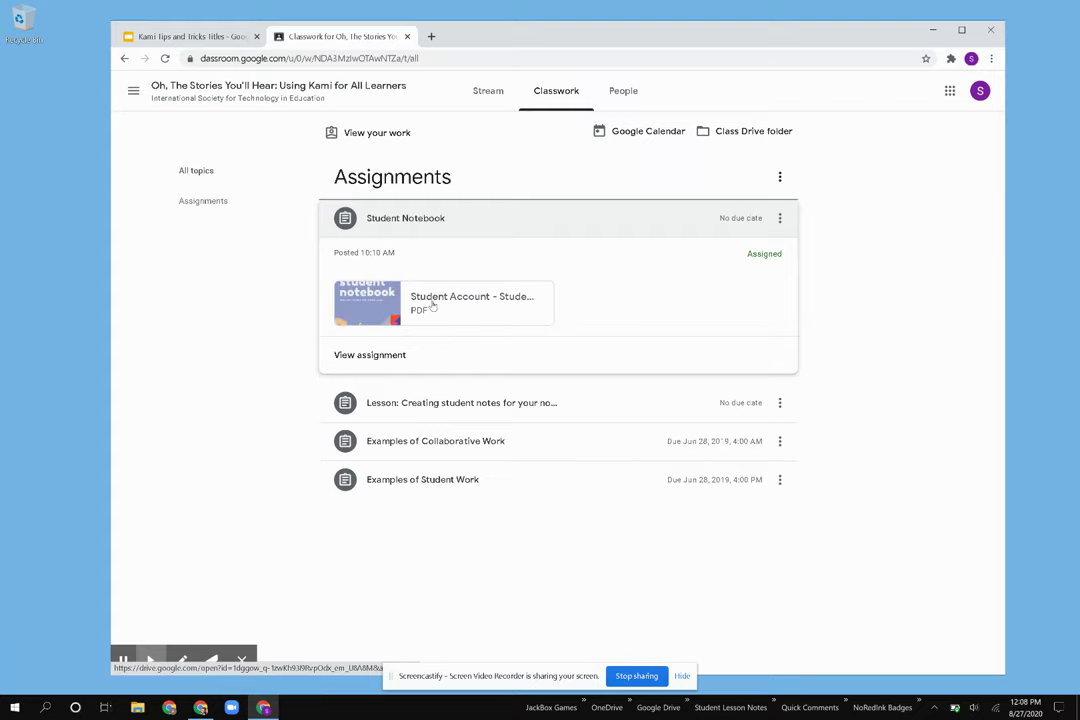
left_click(433, 304)
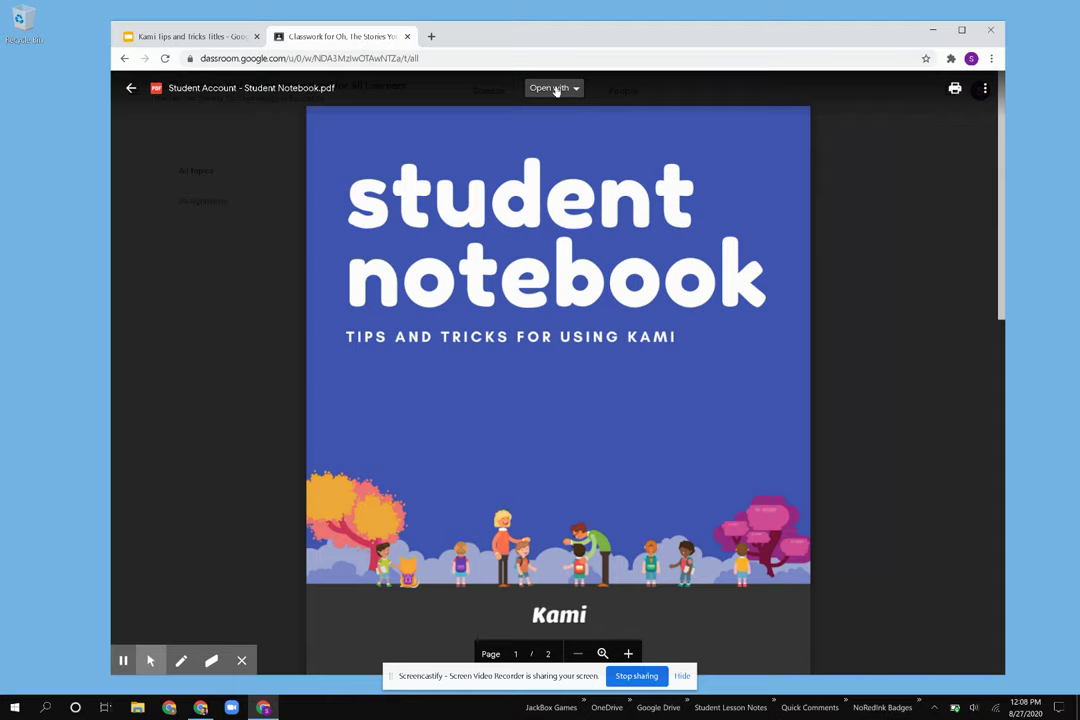
left_click(553, 88)
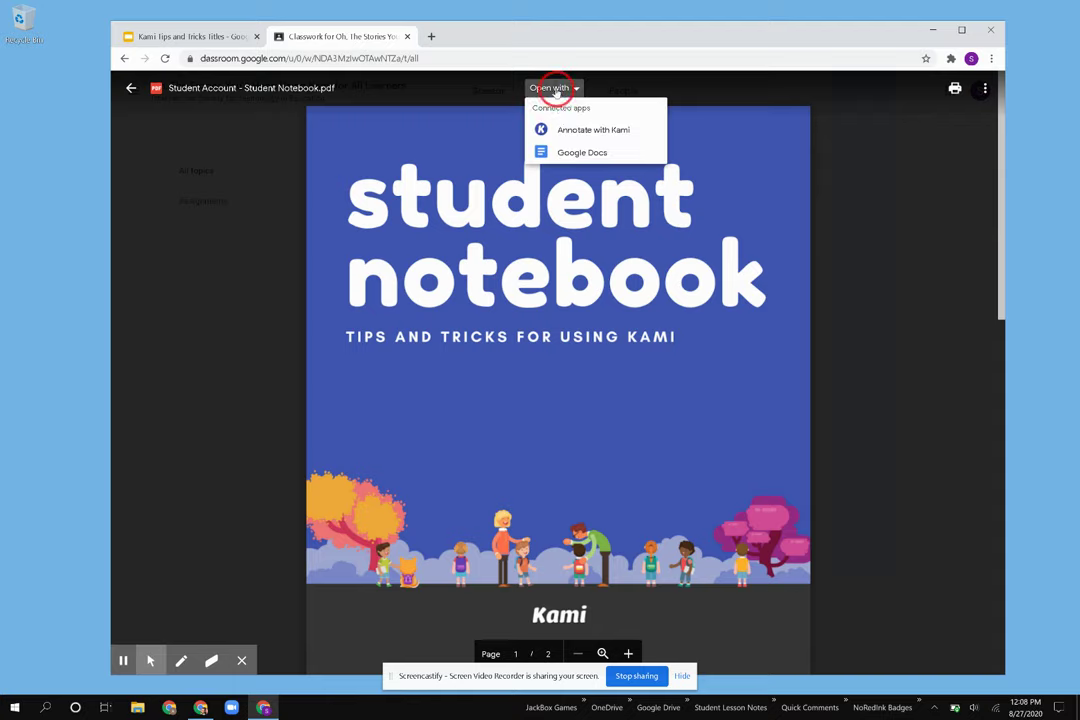
left_click(559, 131)
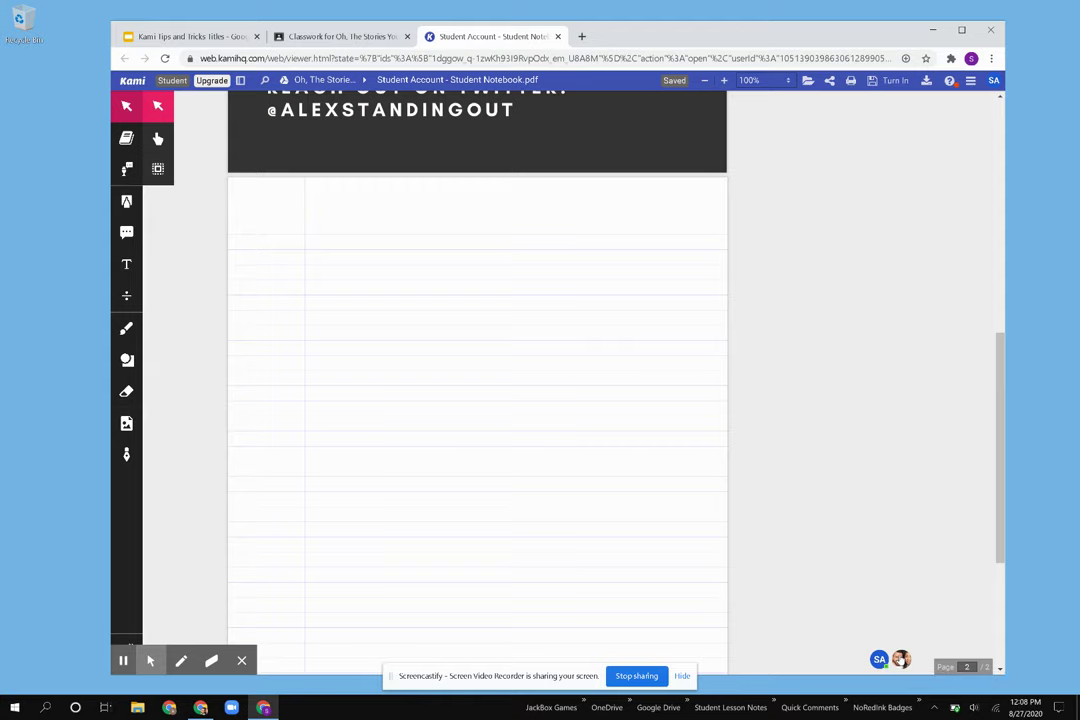
- Look through the notebook's cover and lined page, and hide the screen-sharing notice
scroll(869, 491, "up", 3)
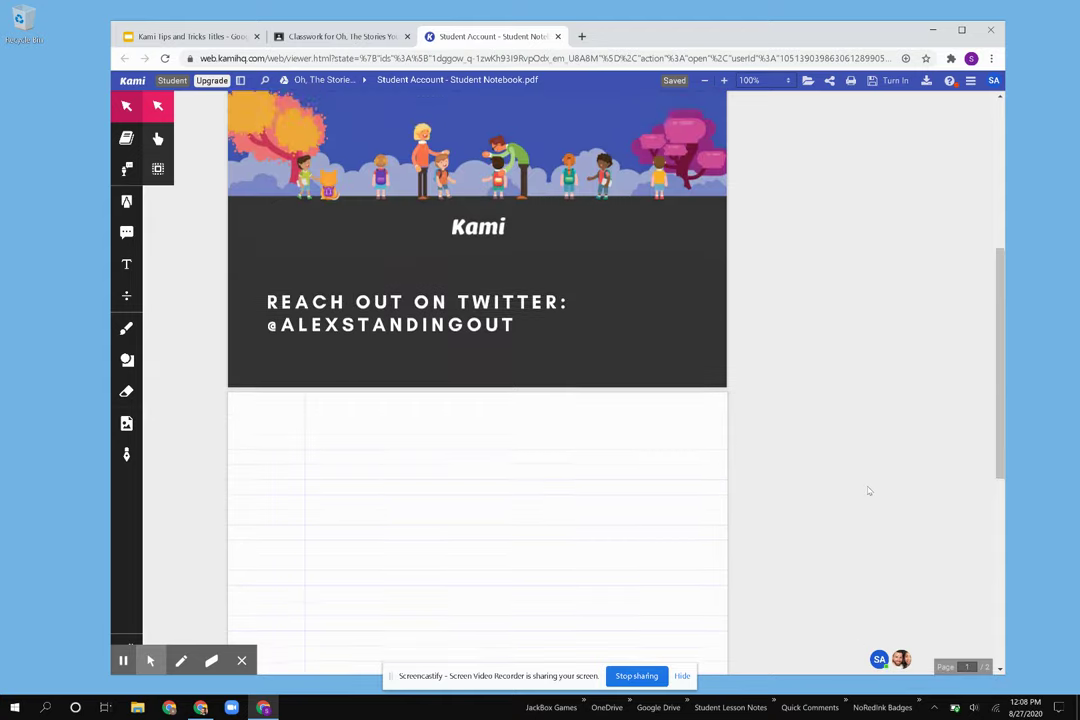
scroll(869, 491, "down", 5)
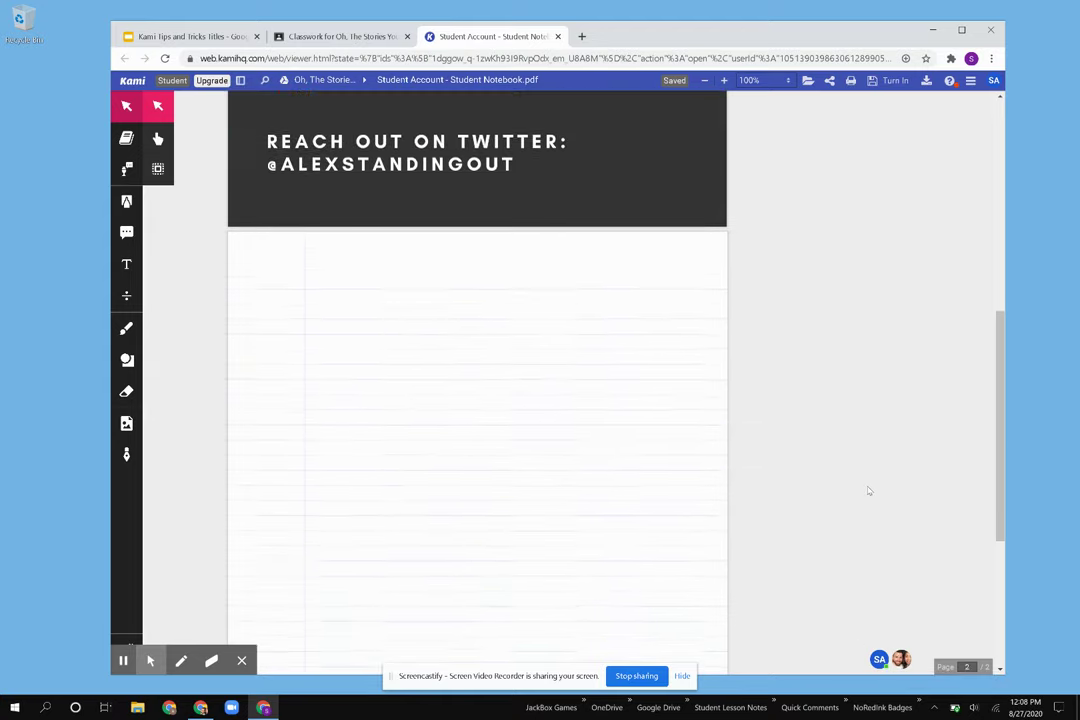
scroll(428, 359, "down", 2)
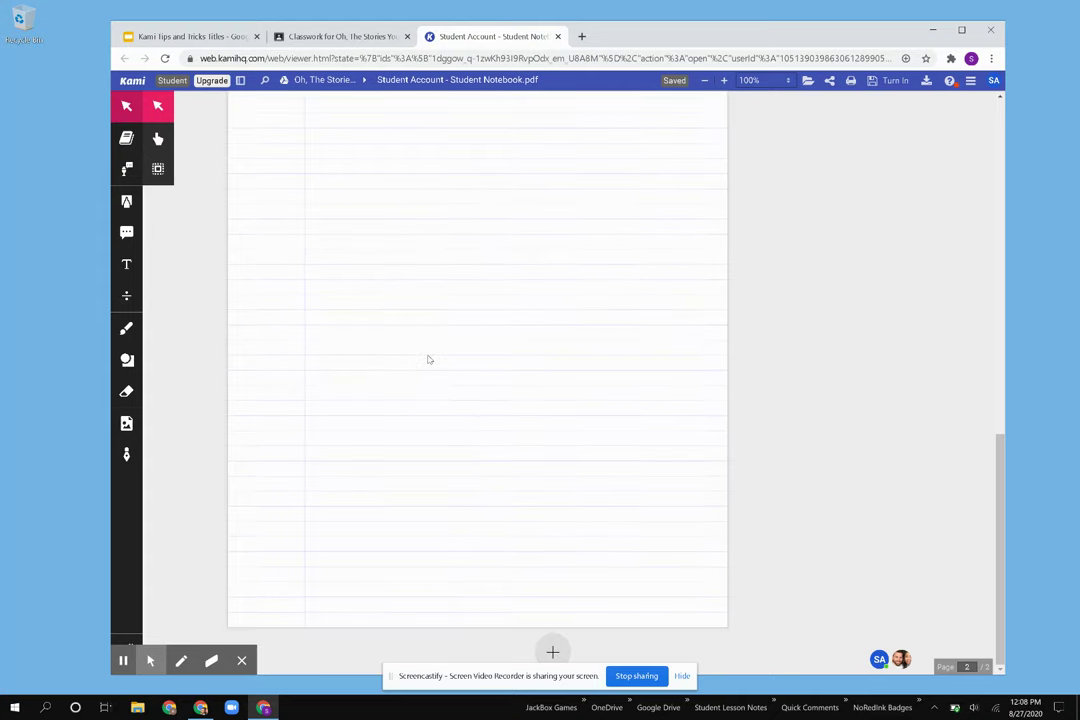
left_click(682, 675)
scroll(482, 260, "up", 4)
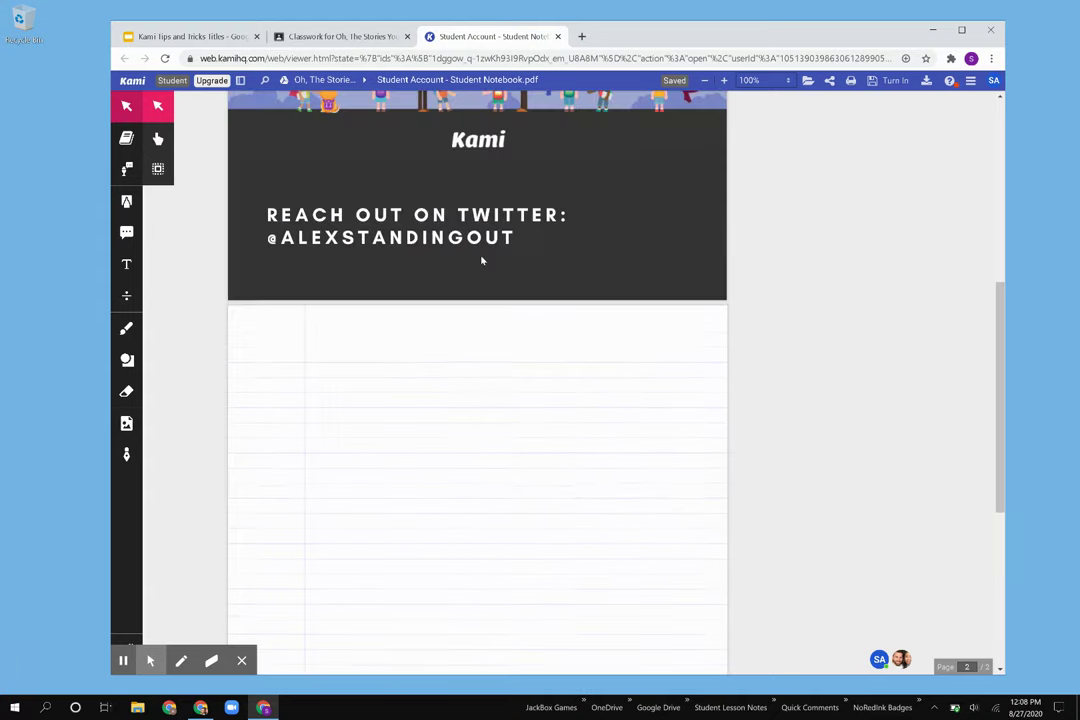
- Open the lesson assignment on creating student notes in Google Classroom and bring up its Student Notes Example slides
left_click(340, 37)
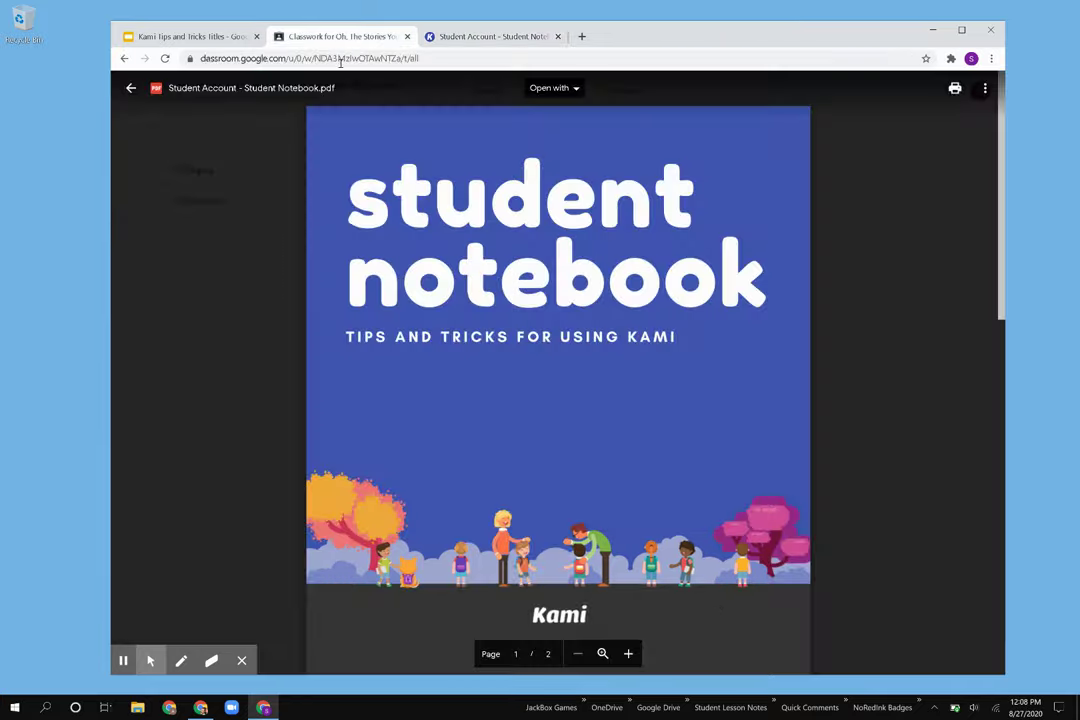
left_click(243, 293)
left_click(400, 402)
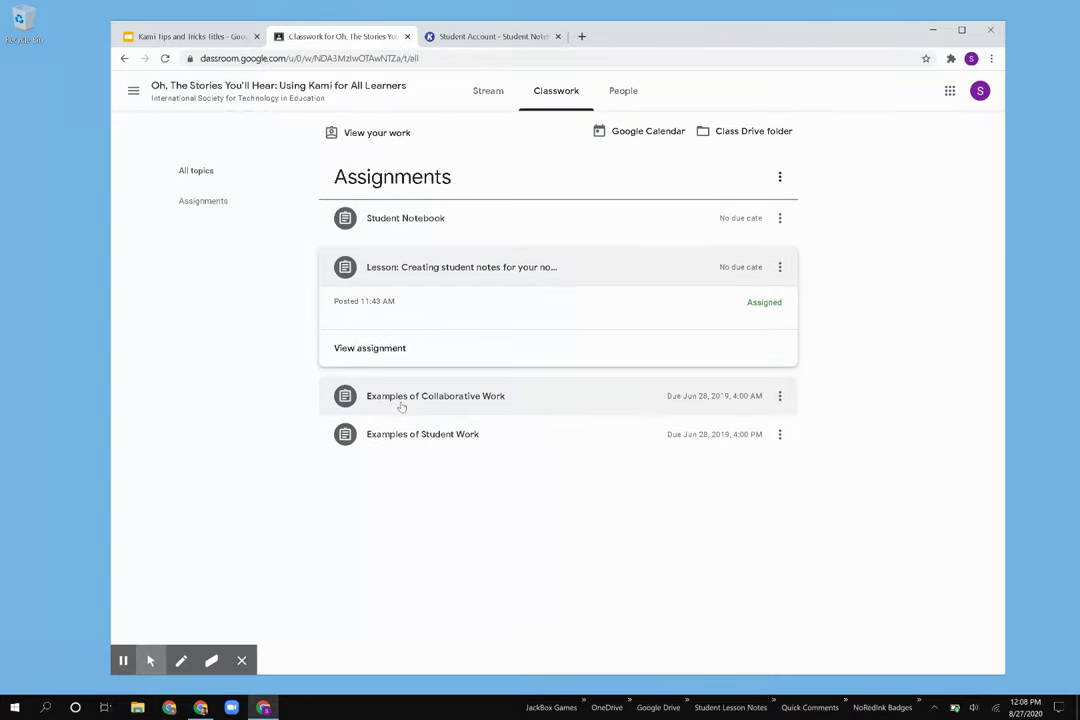
left_click(389, 348)
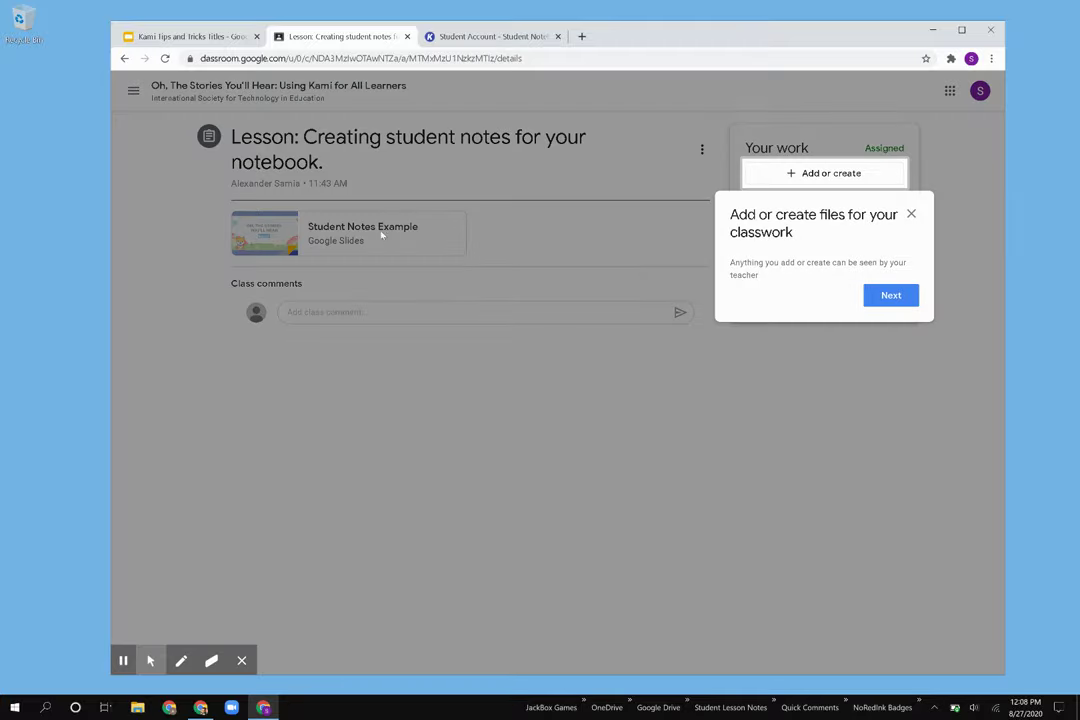
left_click(897, 297)
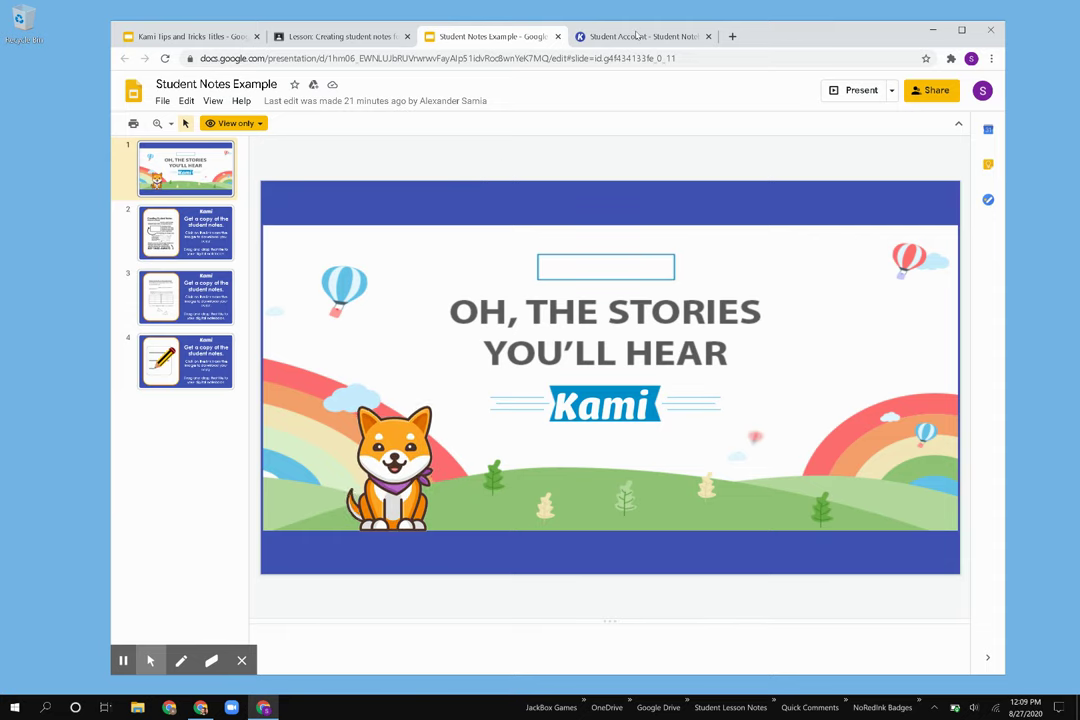
- Split the Kami notebook into its own window and place it side by side with the Student Notes Example slides
left_click_drag(636, 37, 1077, 205)
left_click(165, 345)
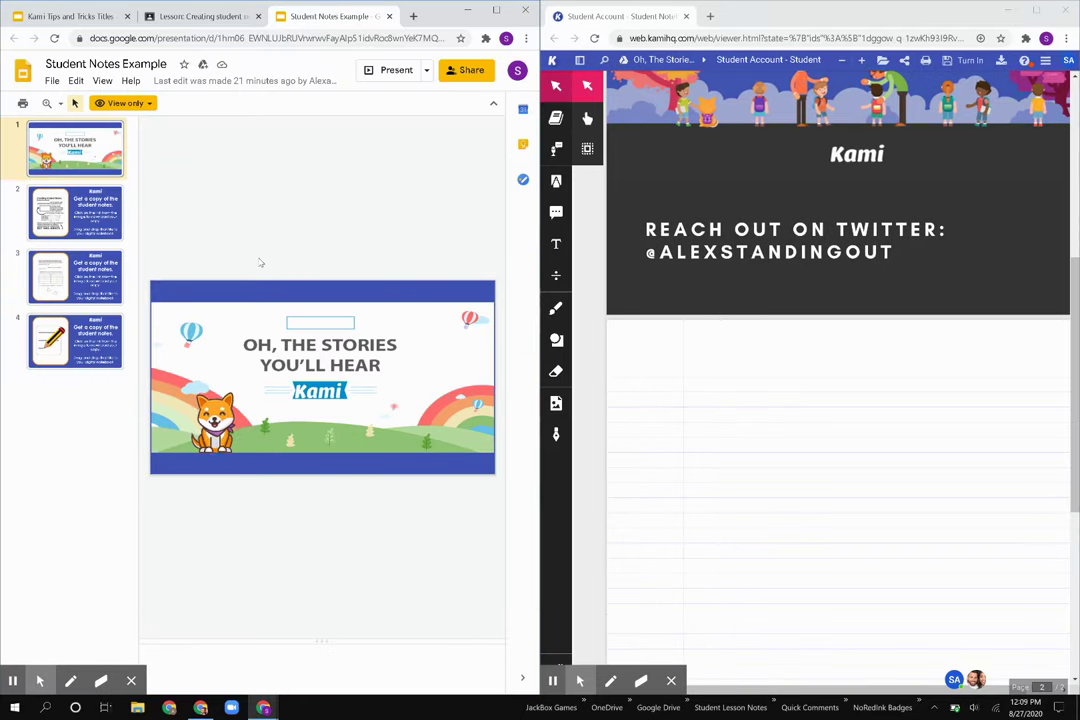
- Download the student notes image through the link on slide 2 of the Student Notes Example
key("Down")
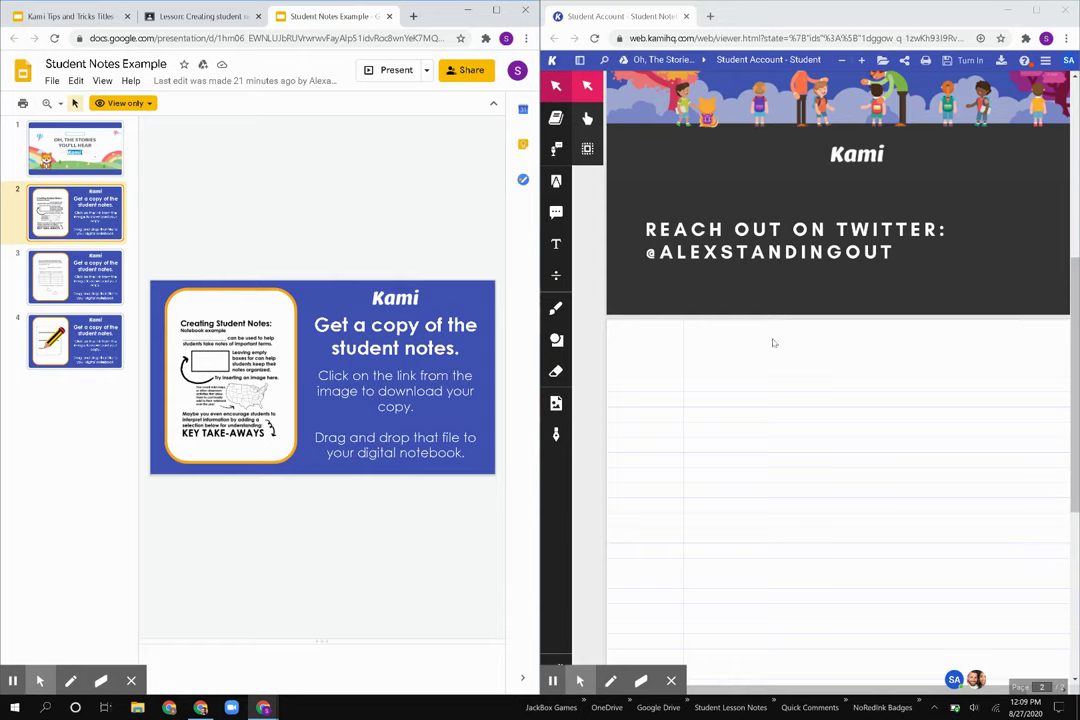
left_click(210, 400)
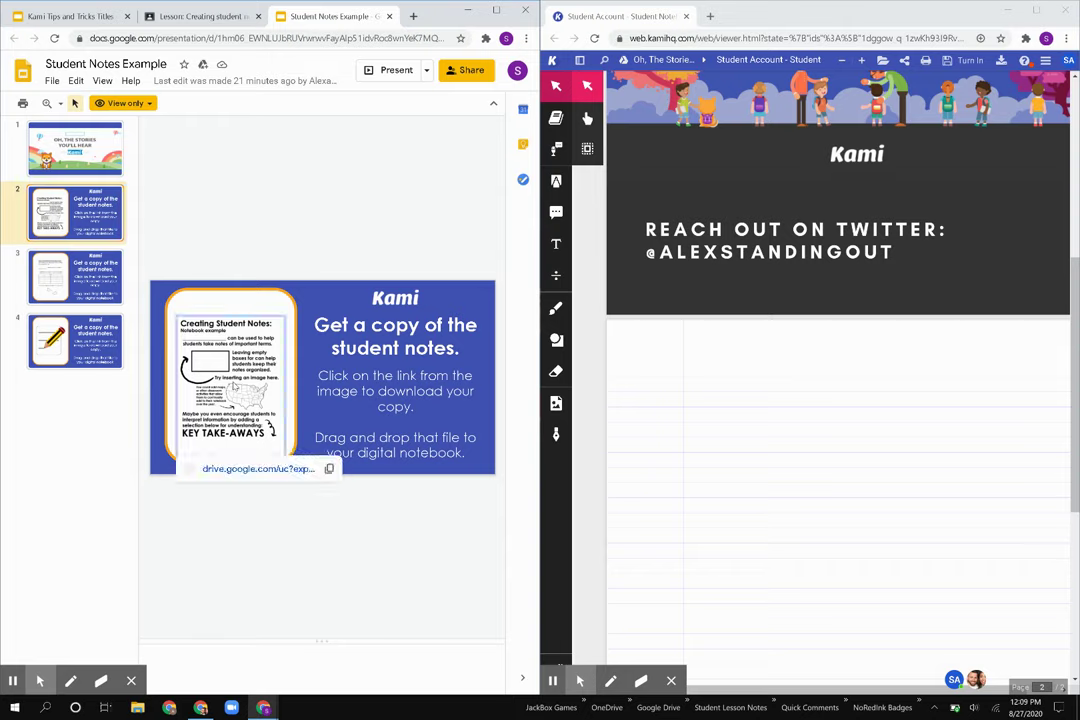
left_click(247, 474)
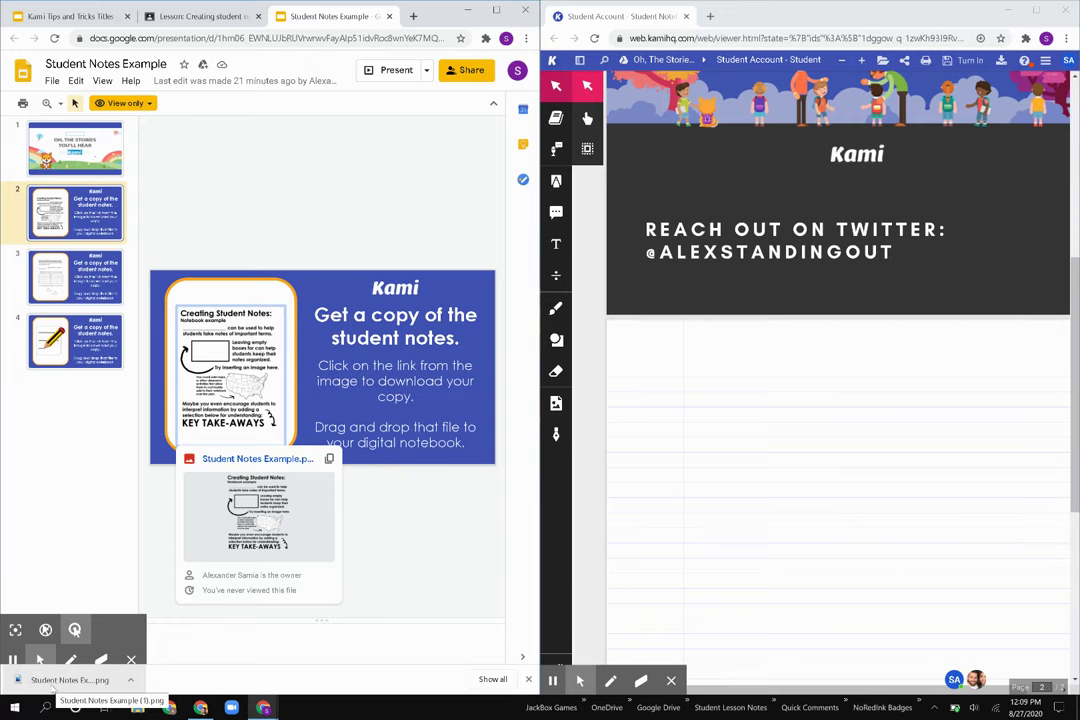
- Insert the downloaded Student Notes Example image on the notebook's lined page and enlarge it to span the page's width
left_click_drag(49, 686, 729, 505)
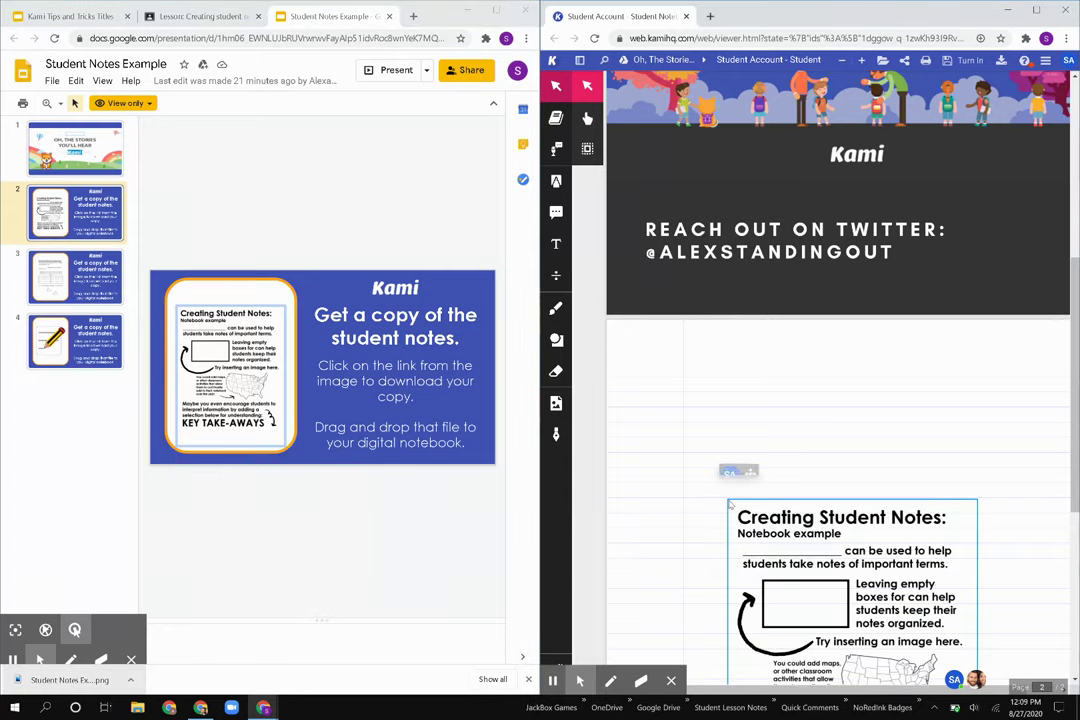
left_click(846, 64)
left_click(846, 64)
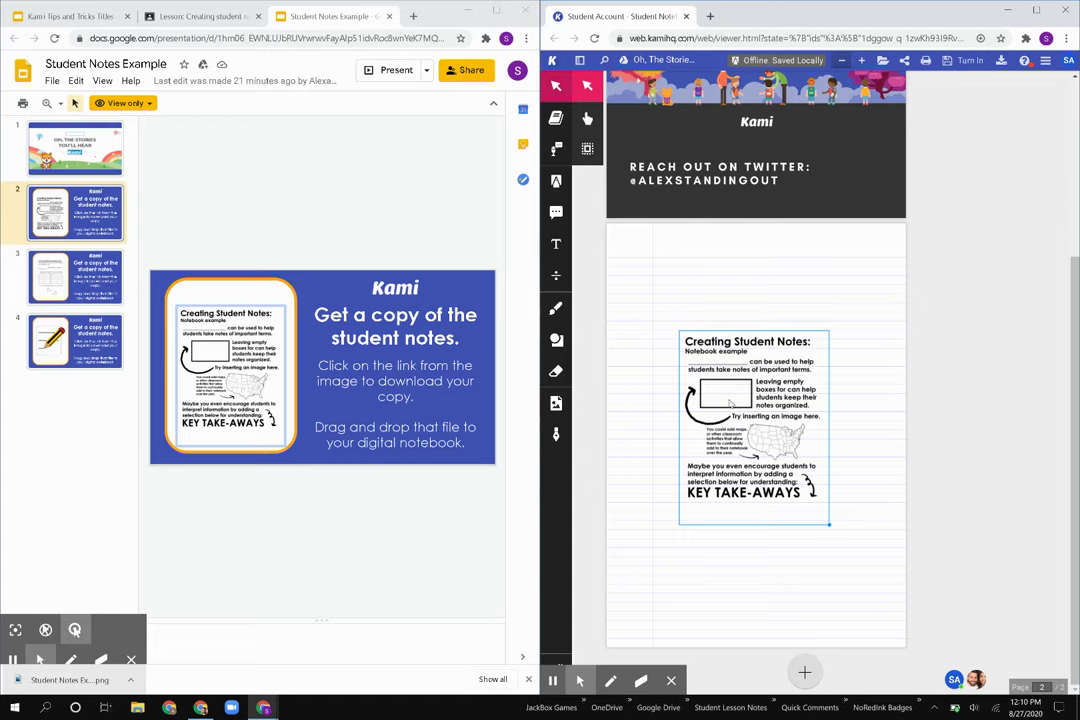
left_click_drag(731, 404, 691, 311)
left_click_drag(789, 433, 916, 603)
left_click_drag(852, 519, 838, 515)
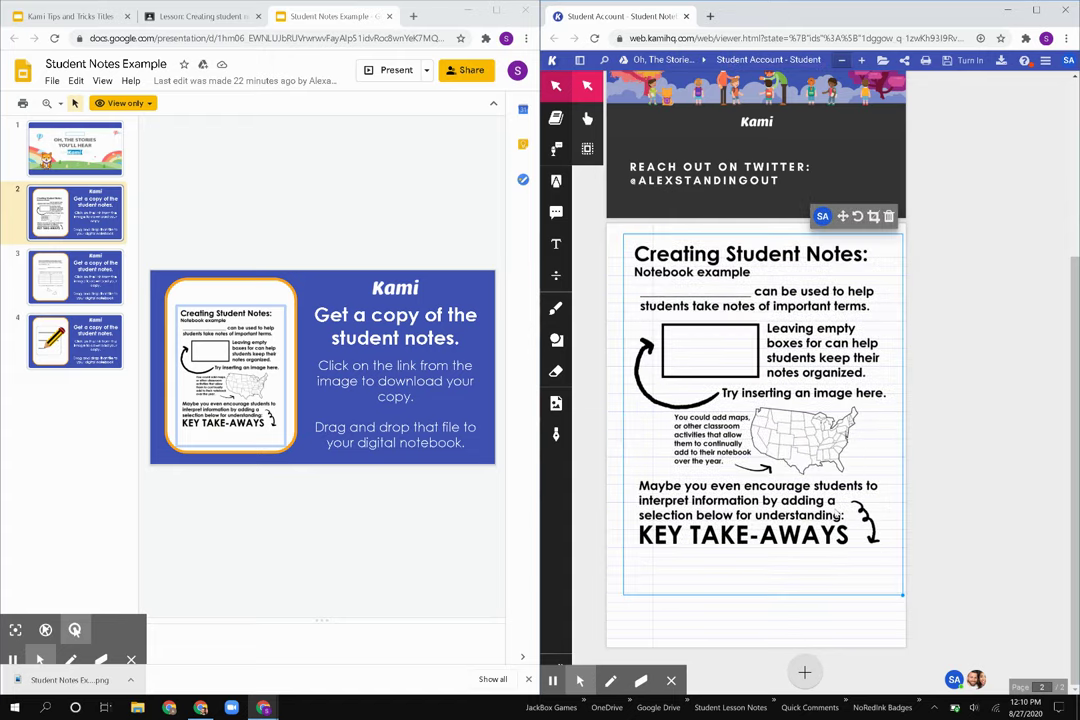
- Add the blue size 36 text "Fill in the blanks" and place it on the blank line of the notes
left_click(556, 244)
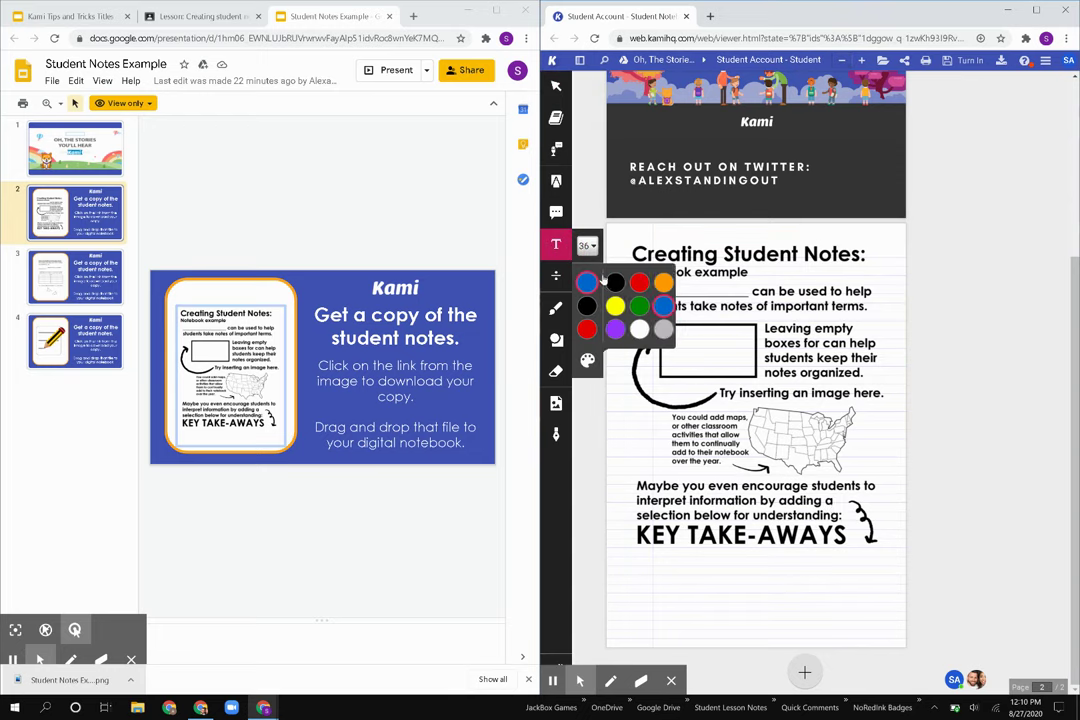
left_click(614, 360)
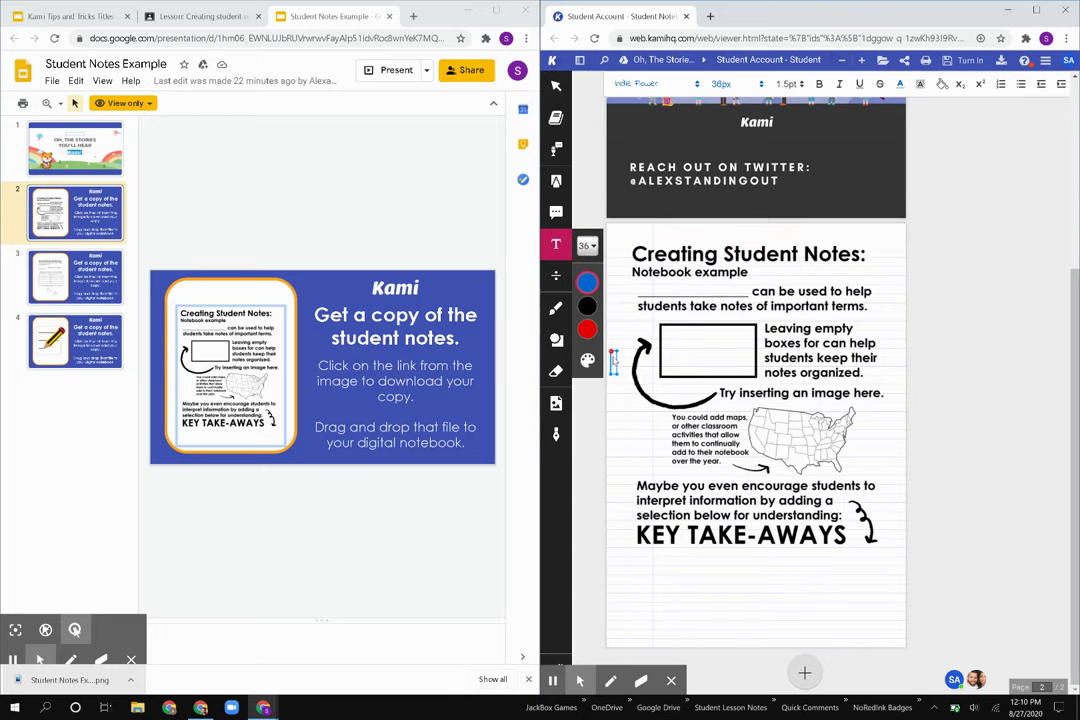
type("Fill in the")
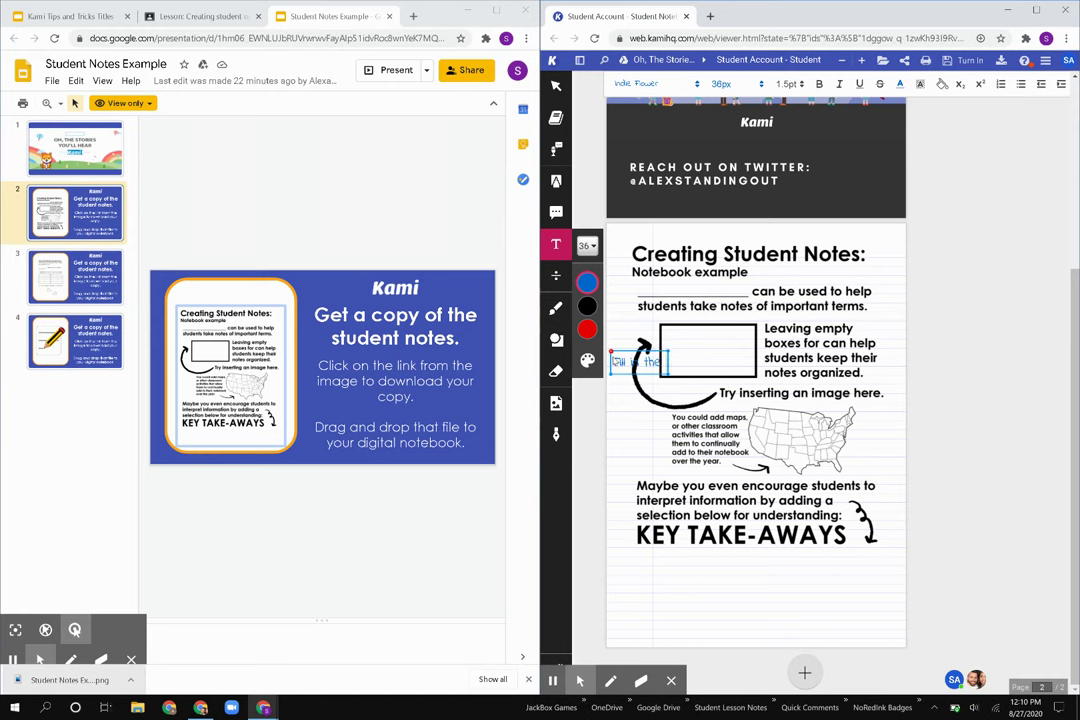
type(" blanks")
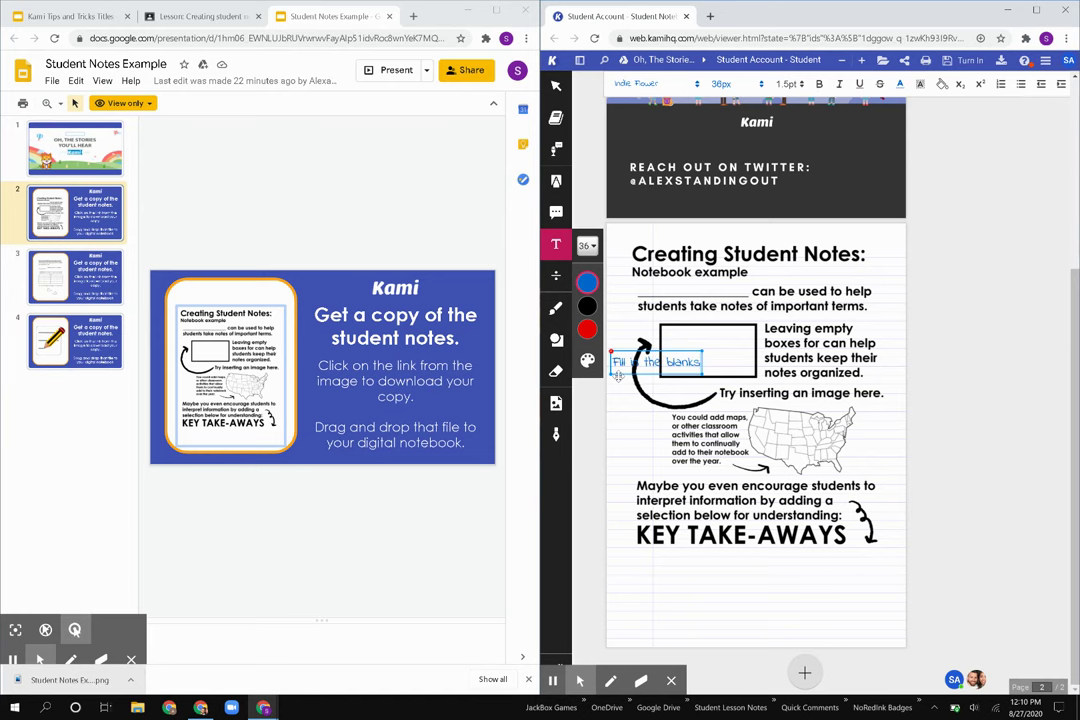
left_click_drag(618, 373, 653, 305)
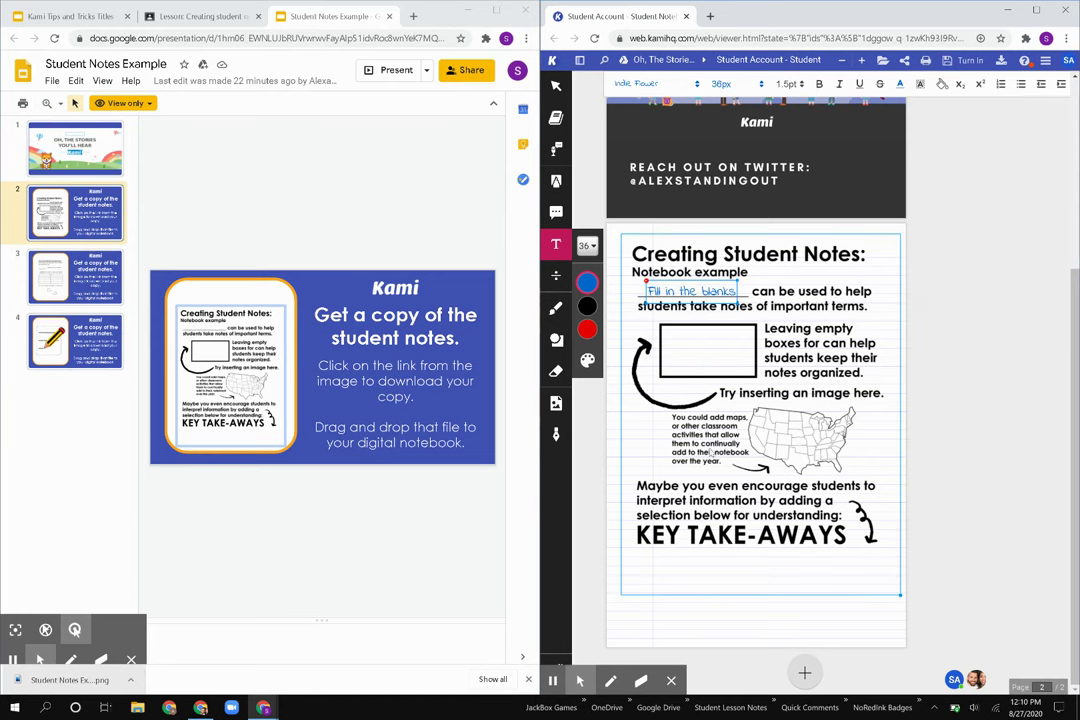
left_click(724, 616)
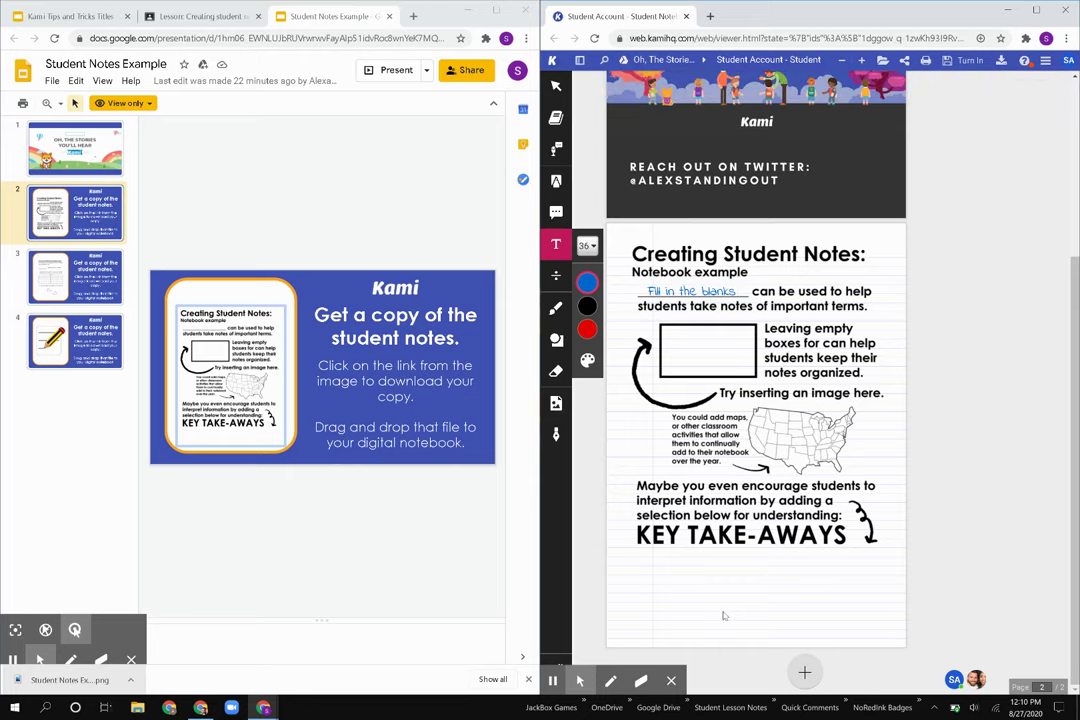
left_click(710, 561)
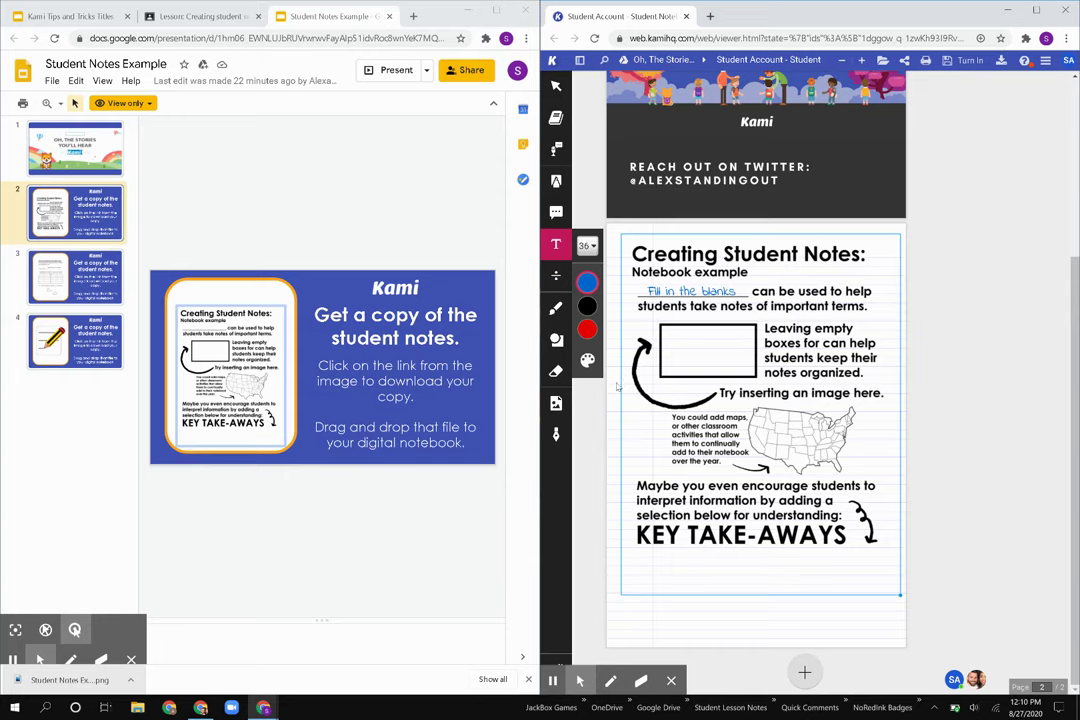
left_click(686, 289)
left_click(707, 322)
left_click(652, 617)
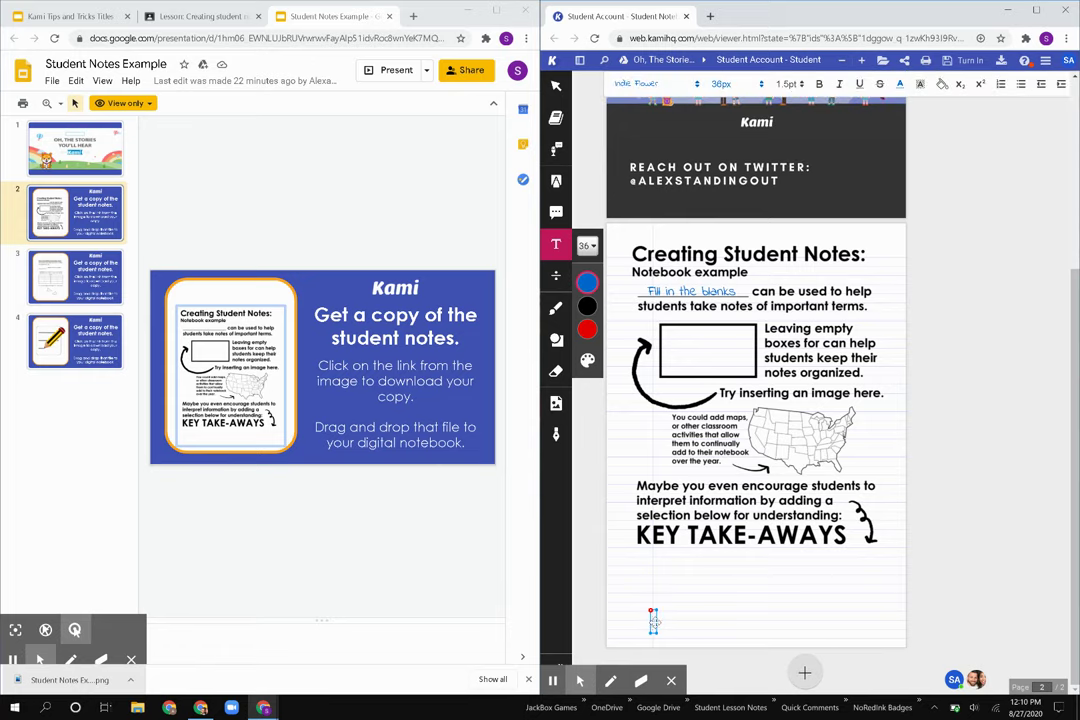
left_click_drag(653, 620, 688, 358)
left_click(556, 308)
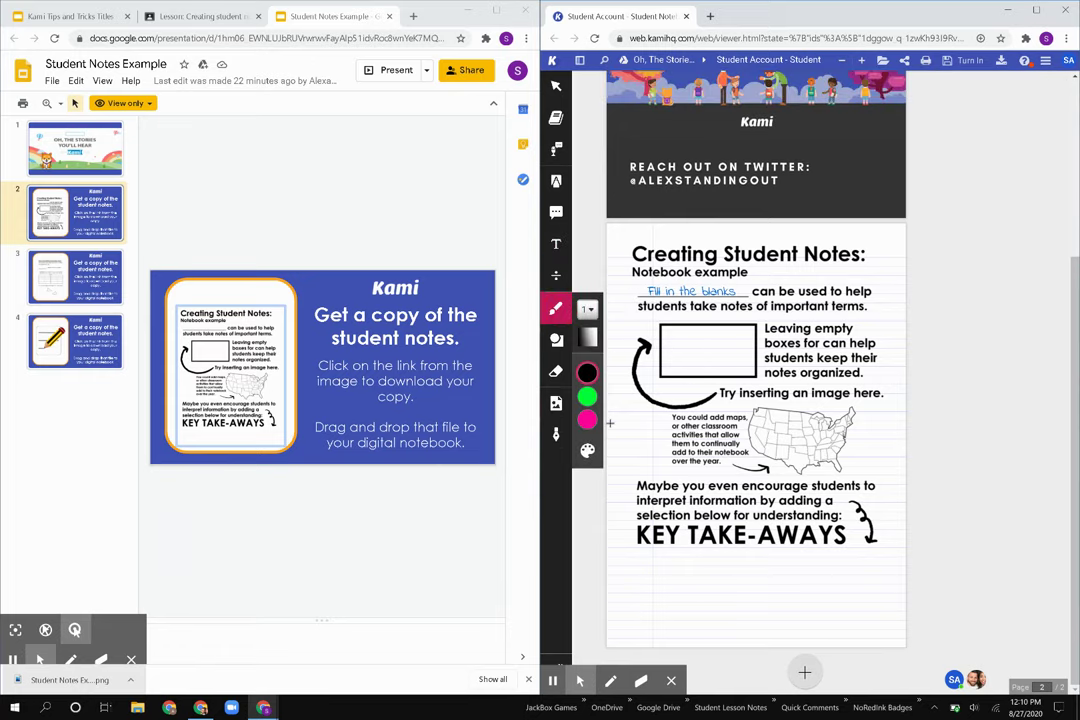
left_click(558, 183)
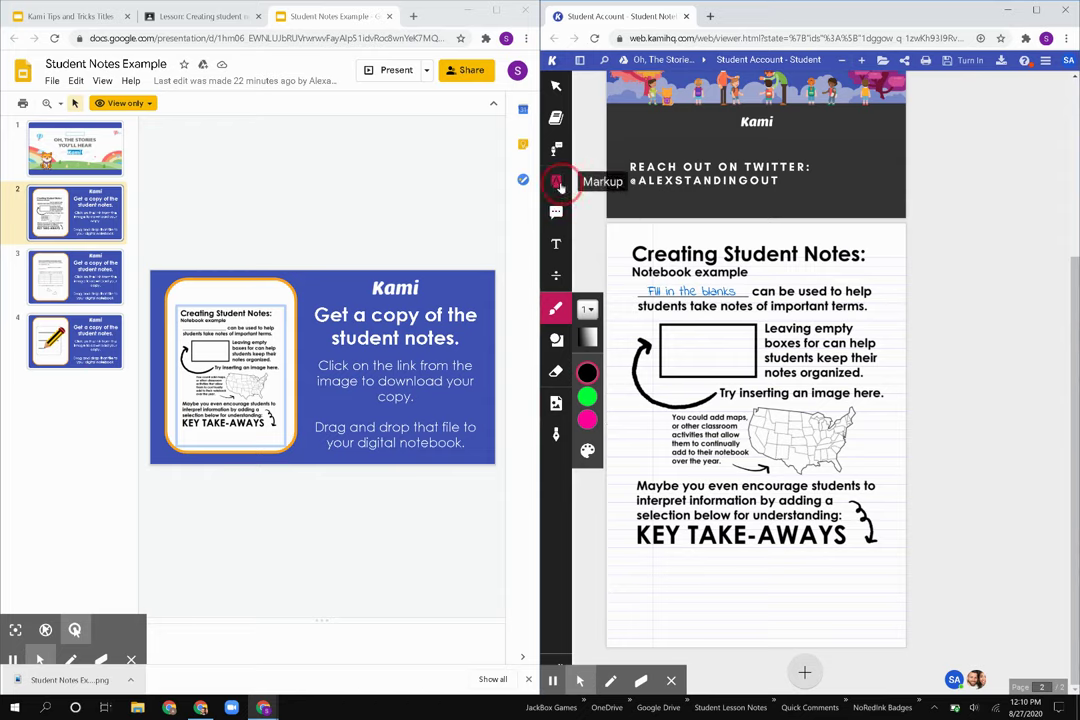
left_click(587, 213)
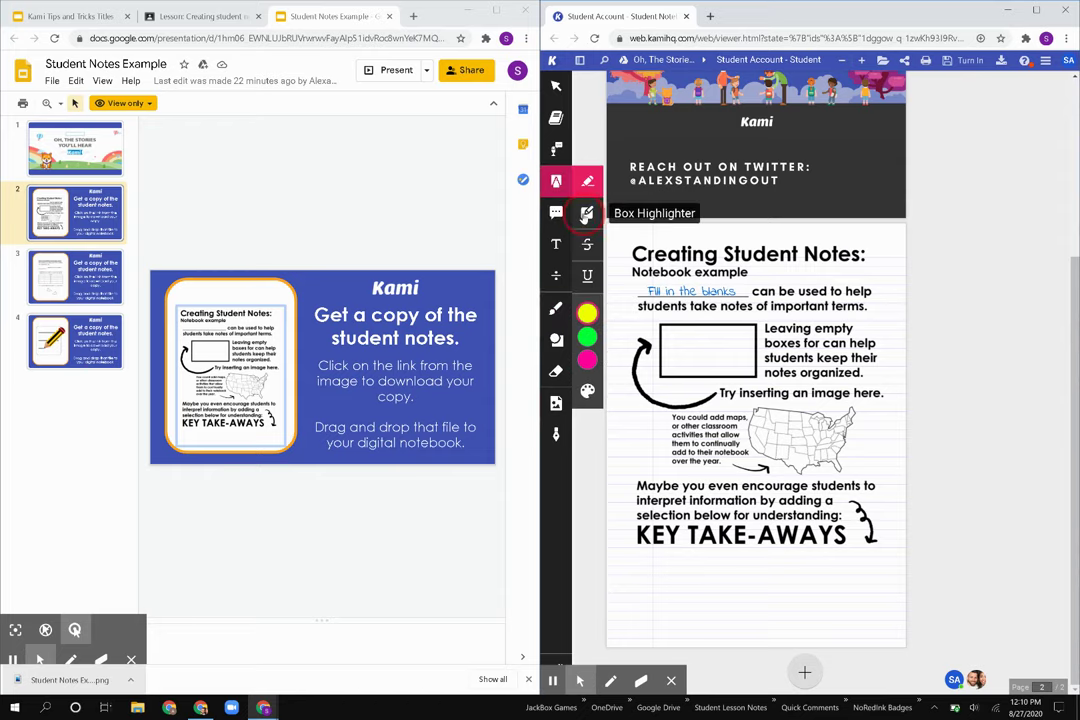
left_click(588, 186)
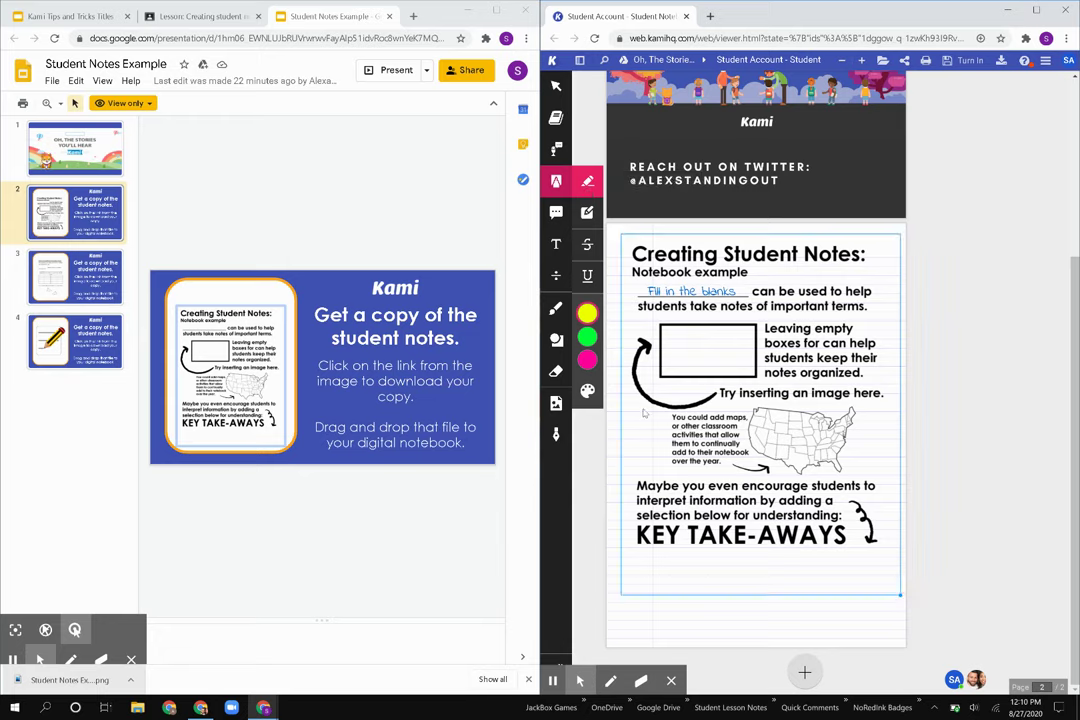
- Set up the drawing tool in green for the empty box in the notes
left_click(557, 308)
left_click(587, 373)
left_click(682, 374)
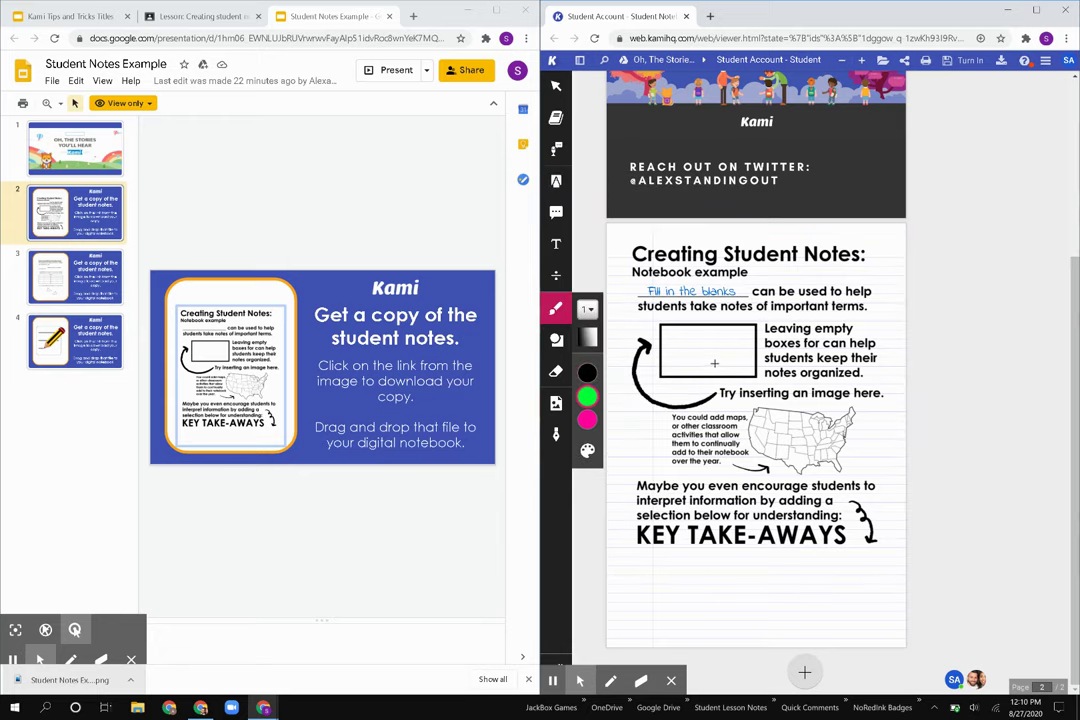